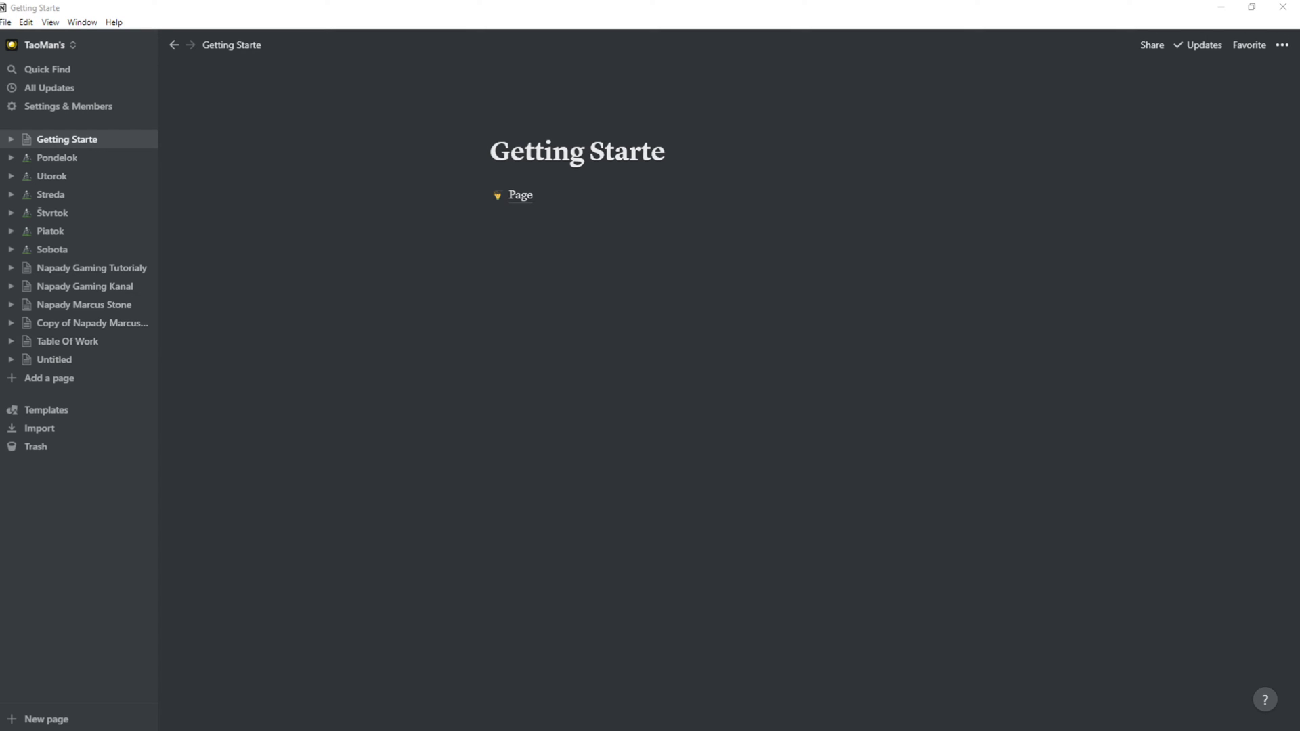
- Paste the mobile-editing paragraph into two stacked blocks below the Page link
{"action": "left_click", "coordinate": [609, 304]}
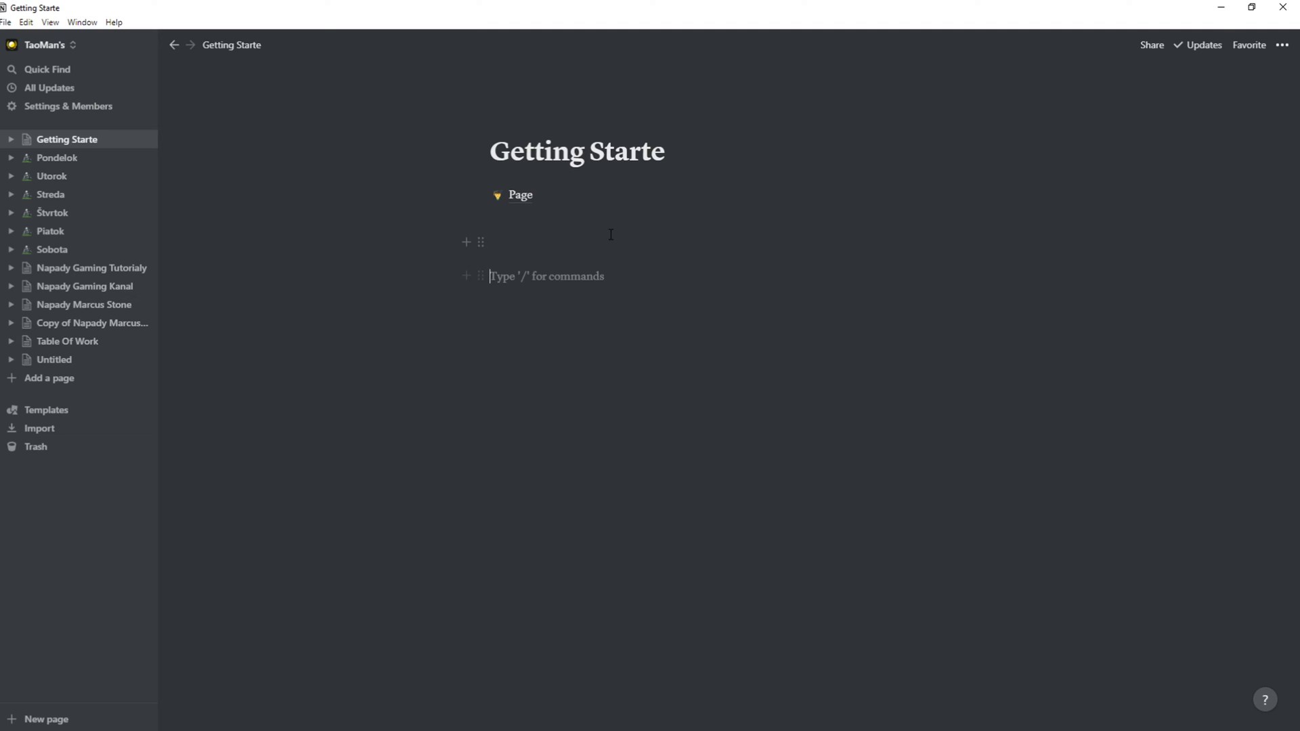
{"action": "type", "text": "The editing experience is pretty different on mobile than it is on desktop. There are no / commands. And no icons that appear on hover. Instead, all content is created from the editing toolbar located above your keyboard:"}
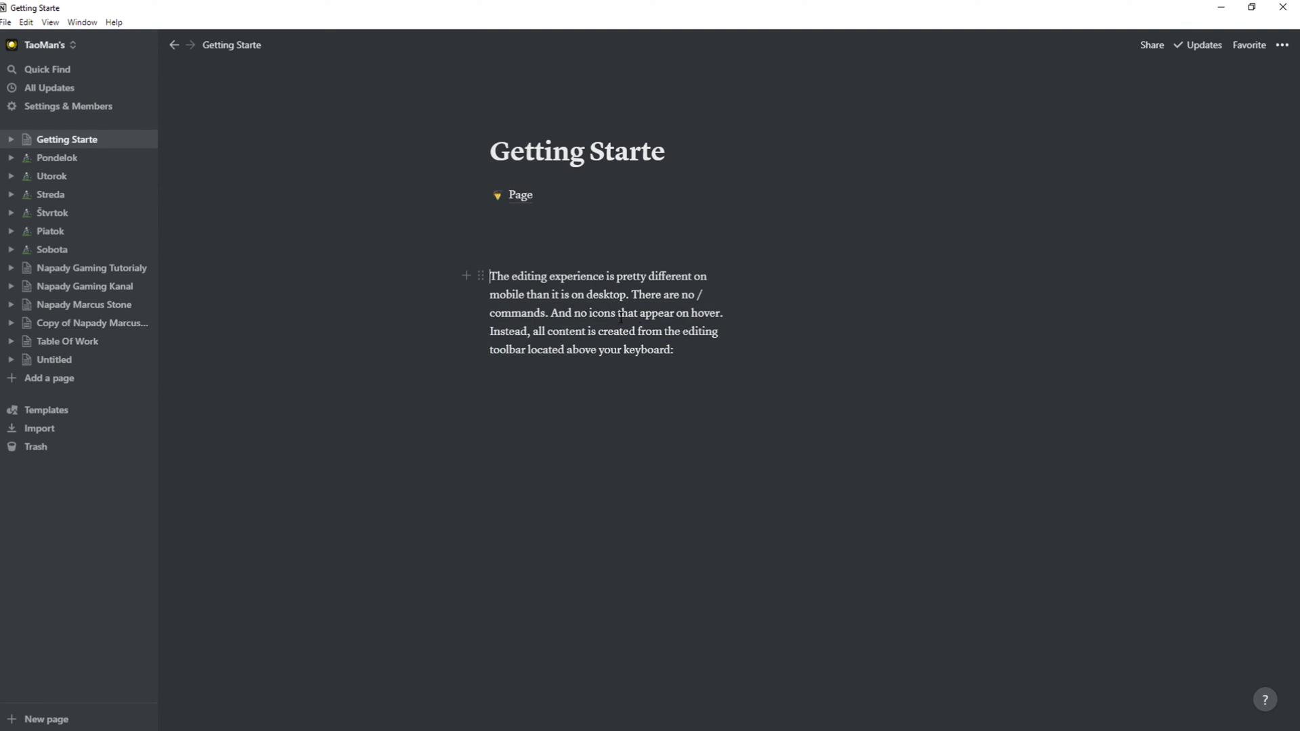
{"action": "left_click", "coordinate": [557, 372]}
{"action": "type", "text": "The editing experience is pretty different on mobile than it is on desktop. There are no / commands. And no icons that appear on hover. Instead, all content is created from the editing toolbar located above your keyboard:"}
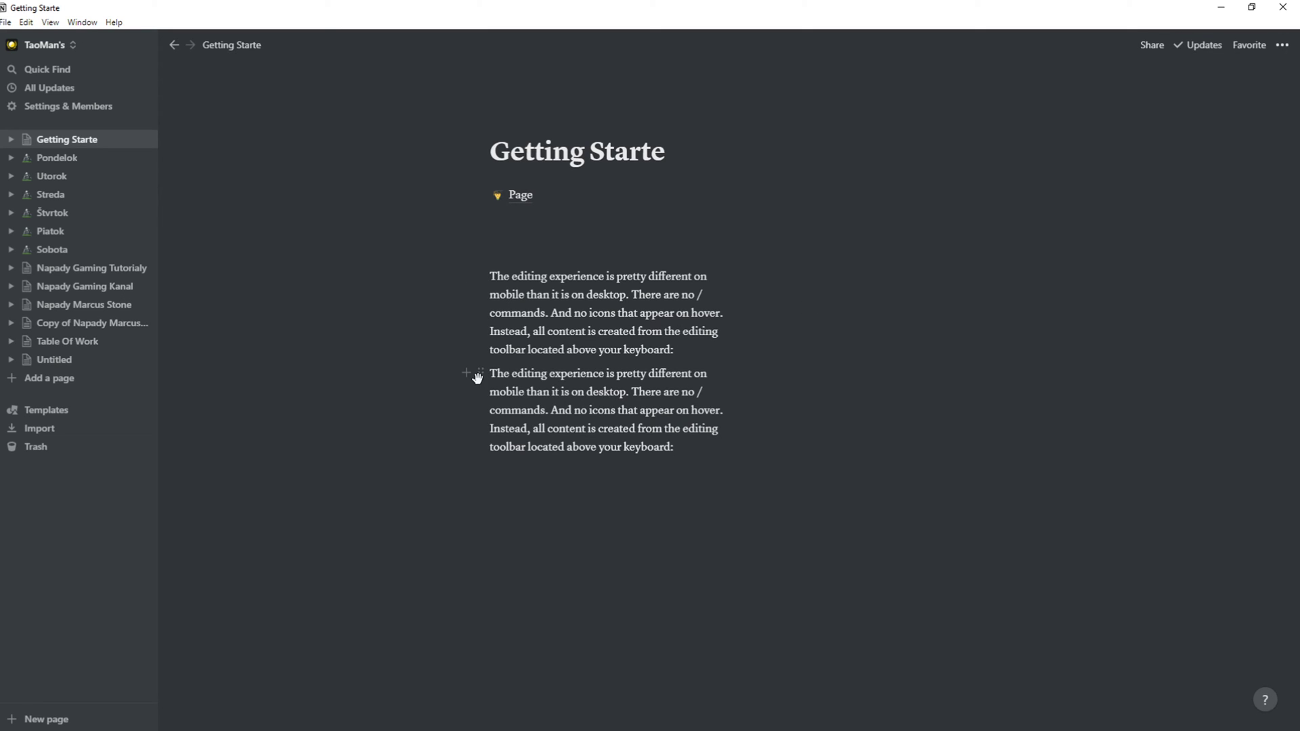
- Place the two paragraph copies side by side as columns and resize them
{"action": "mouse_move", "coordinate": [472, 375]}
{"action": "left_mouse_down"}
{"action": "mouse_move", "coordinate": [813, 287]}
{"action": "mouse_move", "coordinate": [1148, 279]}
{"action": "left_mouse_up"}
{"action": "key", "text": "Return"}
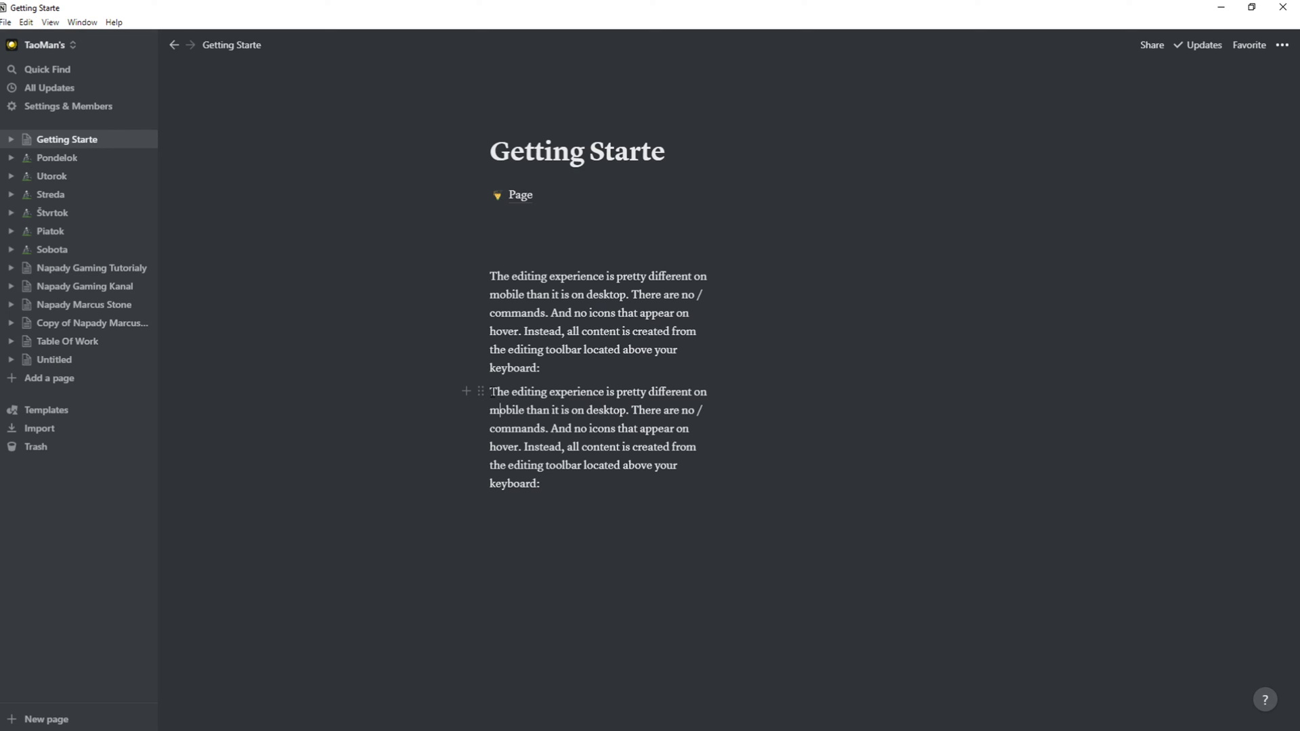
{"action": "left_click_drag", "start_coordinate": [481, 389], "coordinate": [1067, 275]}
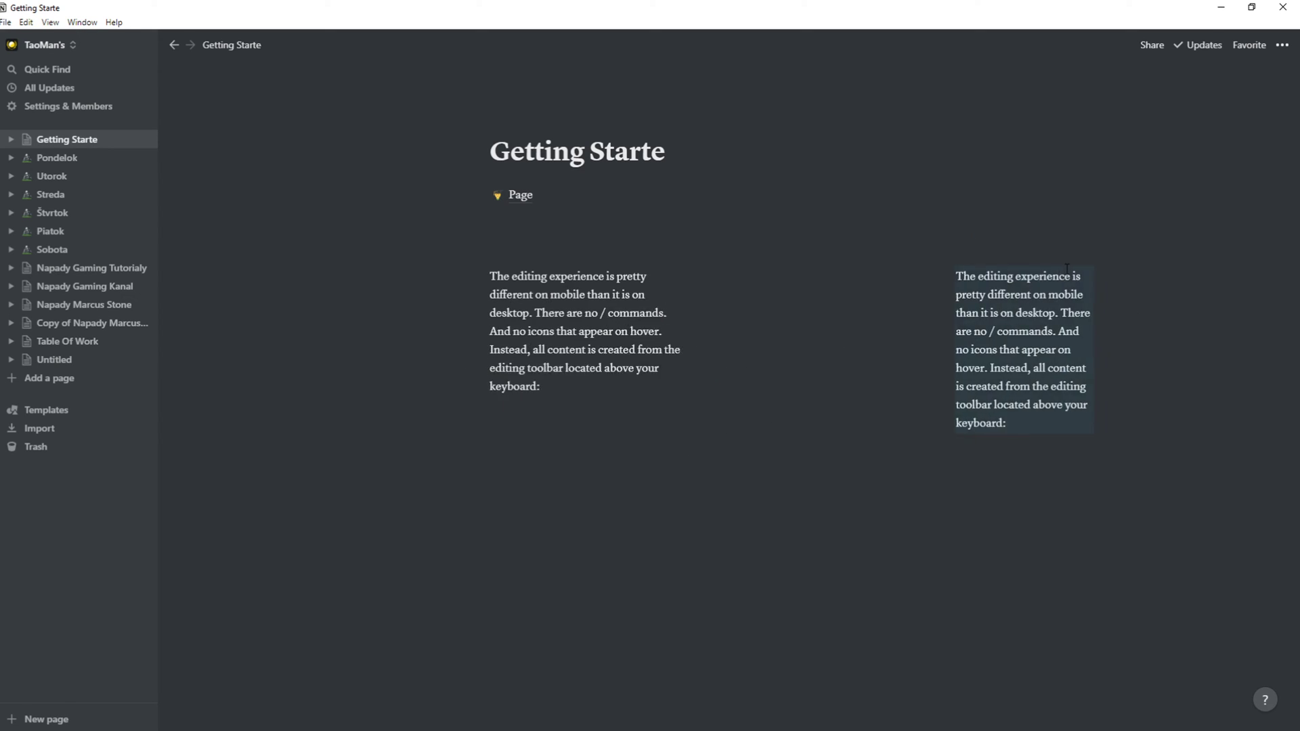
{"action": "left_click", "coordinate": [720, 320]}
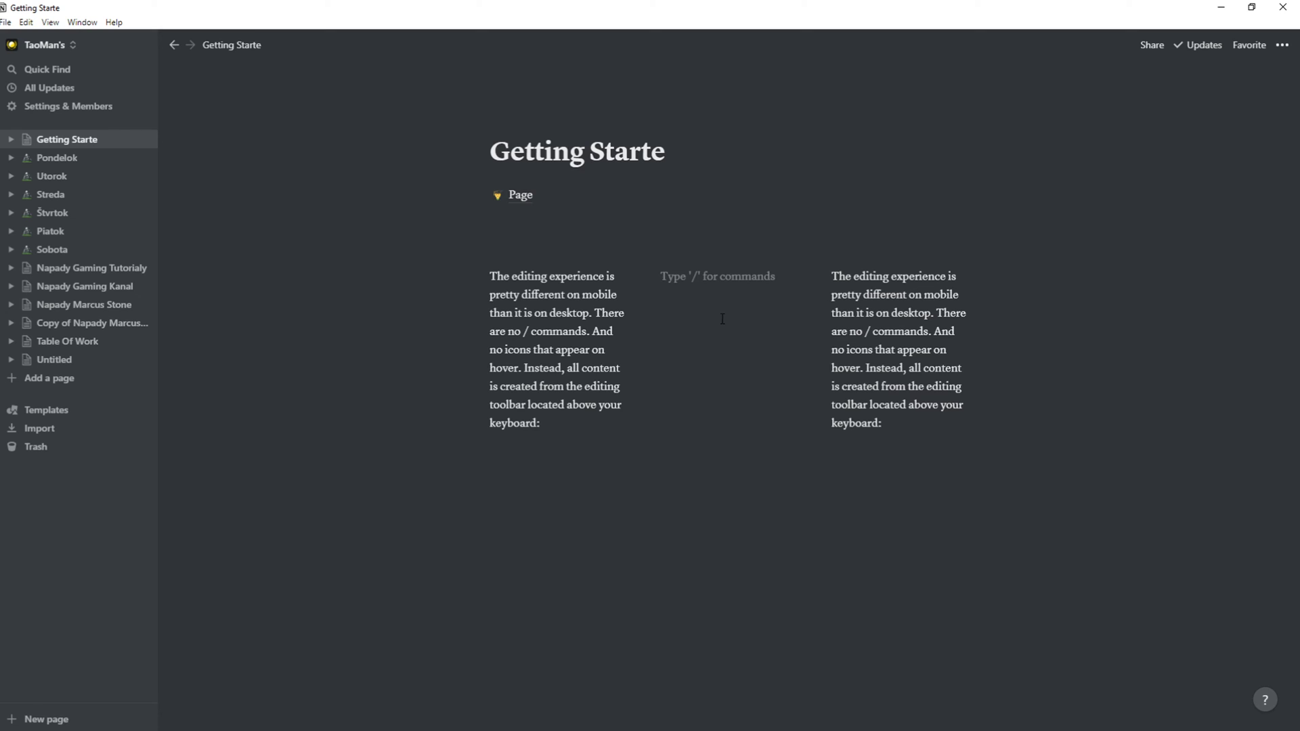
{"action": "key", "text": "BackSpace"}
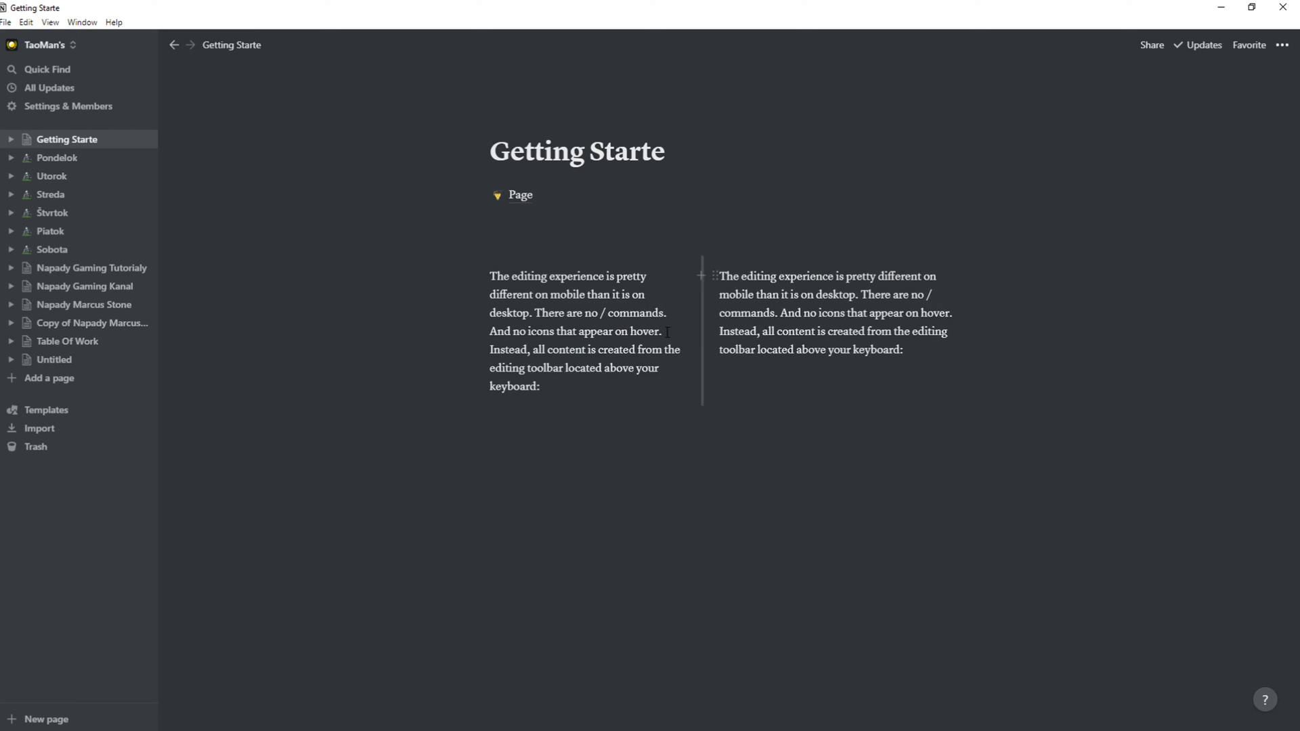
{"action": "left_click_drag", "start_coordinate": [703, 331], "coordinate": [728, 325]}
{"action": "mouse_move", "coordinate": [803, 367]}
{"action": "left_mouse_down"}
{"action": "mouse_move", "coordinate": [820, 349]}
{"action": "mouse_move", "coordinate": [742, 277]}
{"action": "left_mouse_up"}
- Delete the right paragraph and its block, then add an empty right column
{"action": "left_click", "coordinate": [745, 277]}
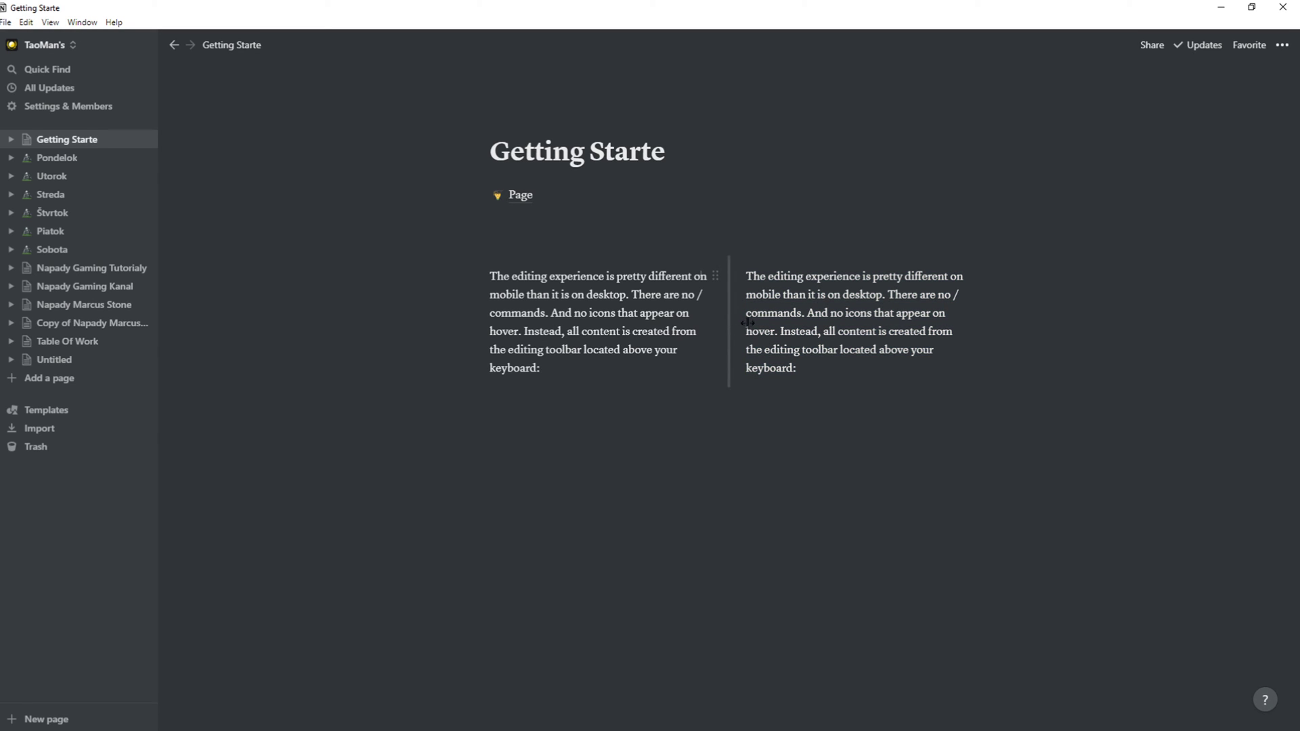
{"action": "left_click_drag", "start_coordinate": [798, 371], "coordinate": [745, 294]}
{"action": "left_click", "coordinate": [781, 313]}
{"action": "triple_click", "coordinate": [781, 313]}
{"action": "key", "text": "BackSpace"}
{"action": "left_click", "coordinate": [782, 329]}
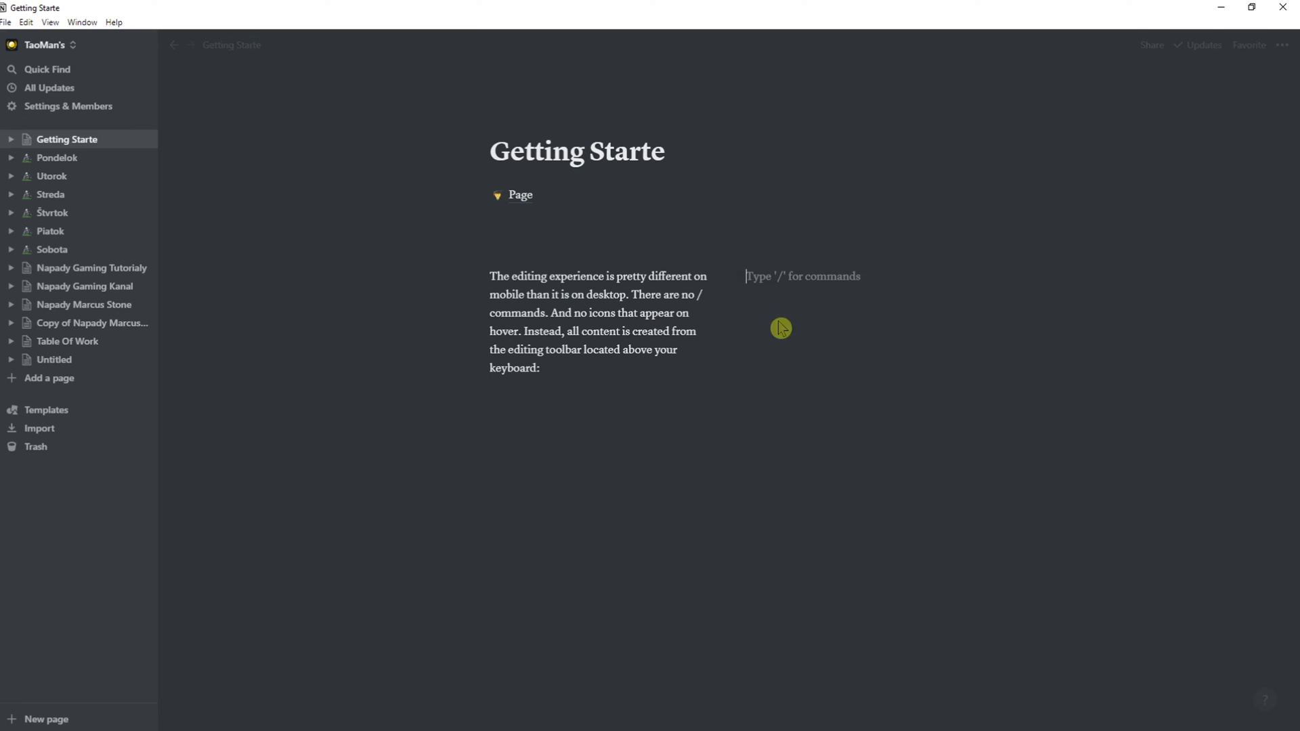
{"action": "key", "text": "BackSpace"}
{"action": "key", "text": "BackSpace"}
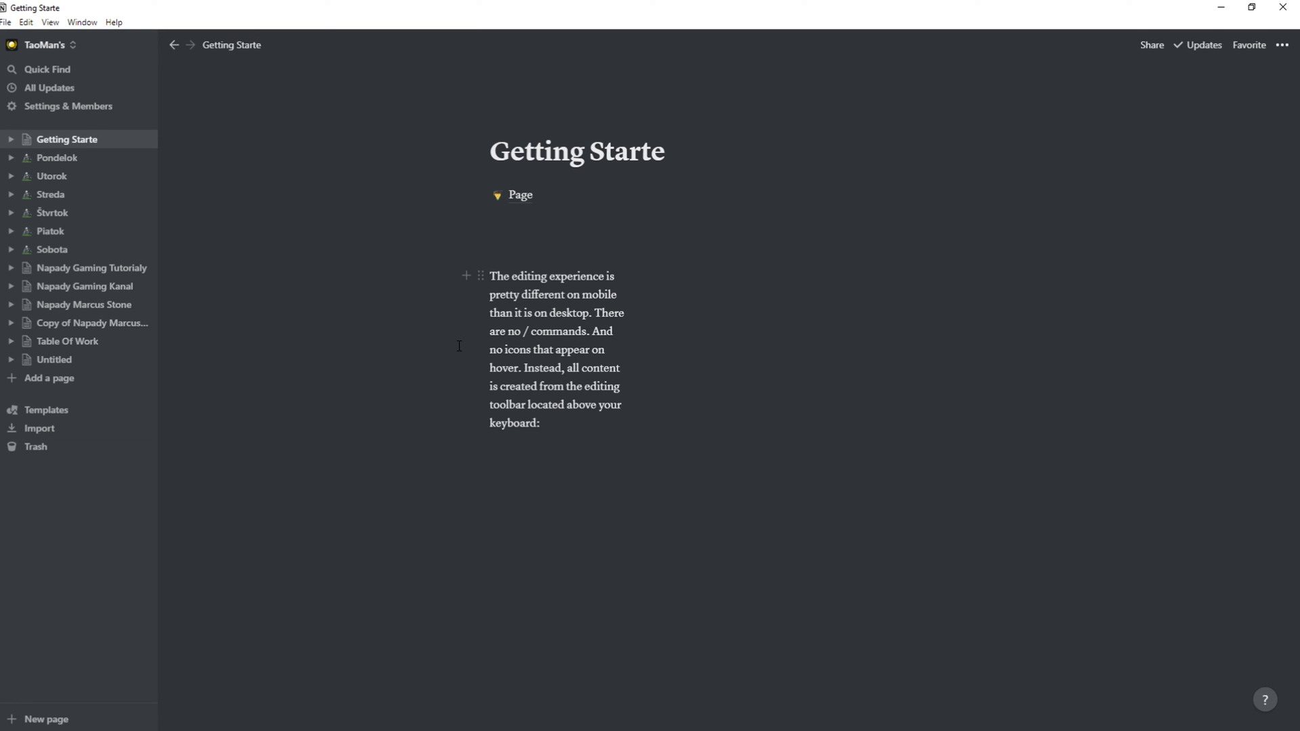
{"action": "left_click", "coordinate": [682, 399]}
{"action": "type", "text": "7"}
- Duplicate the 7 block into a left column and narrow it beside the paragraph
{"action": "left_click", "coordinate": [652, 277]}
{"action": "mouse_move", "coordinate": [525, 240]}
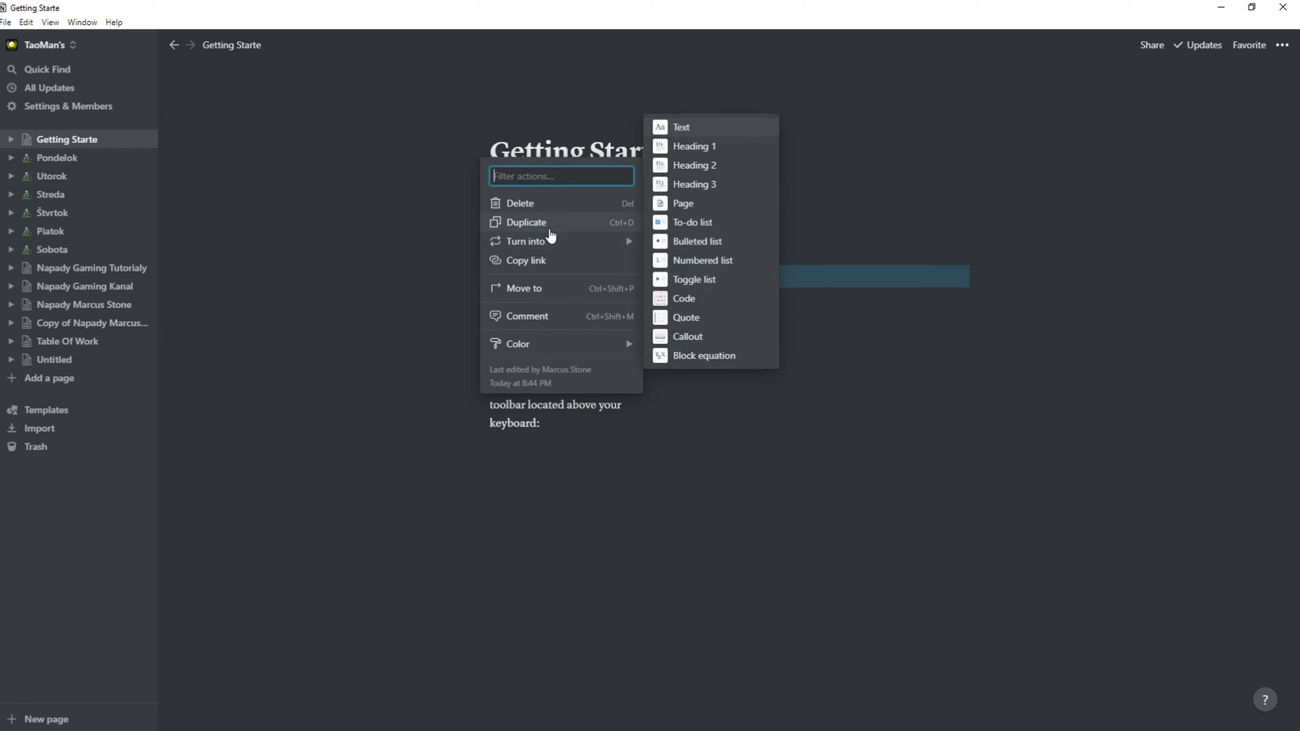
{"action": "left_click", "coordinate": [550, 225]}
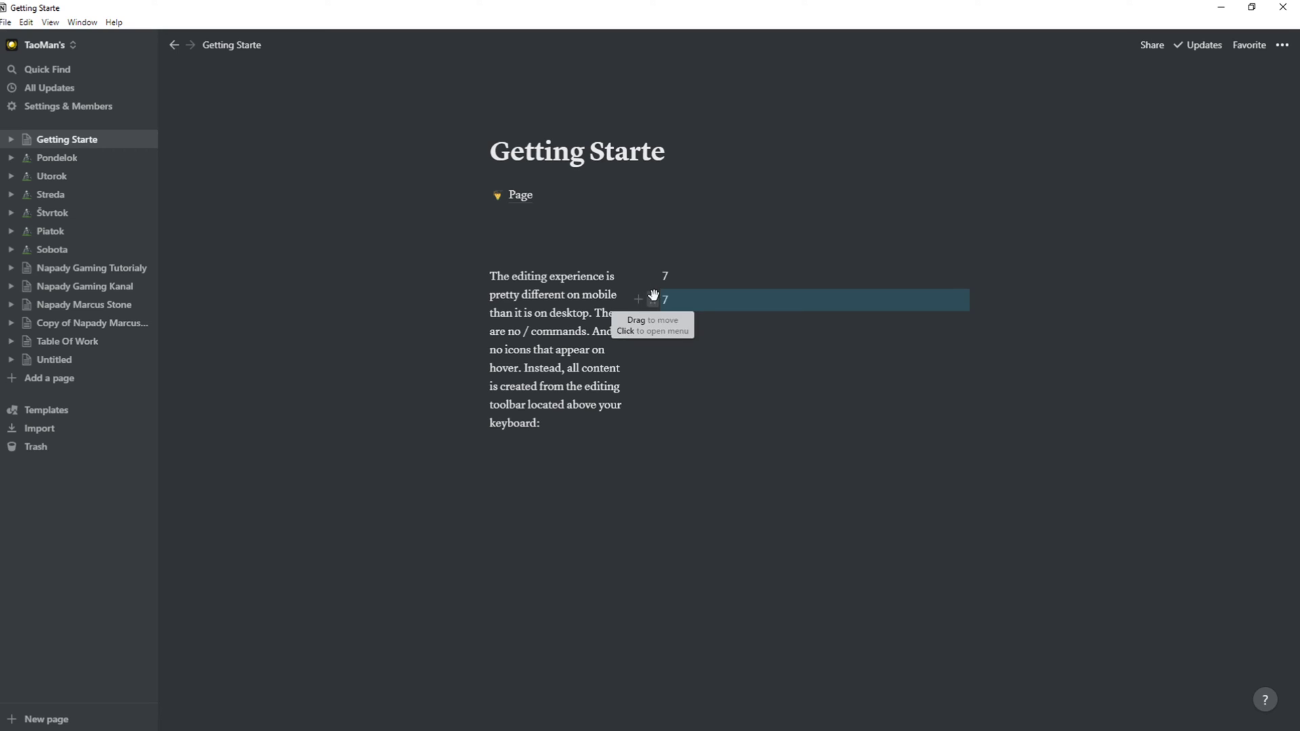
{"action": "left_click_drag", "start_coordinate": [653, 296], "coordinate": [446, 305]}
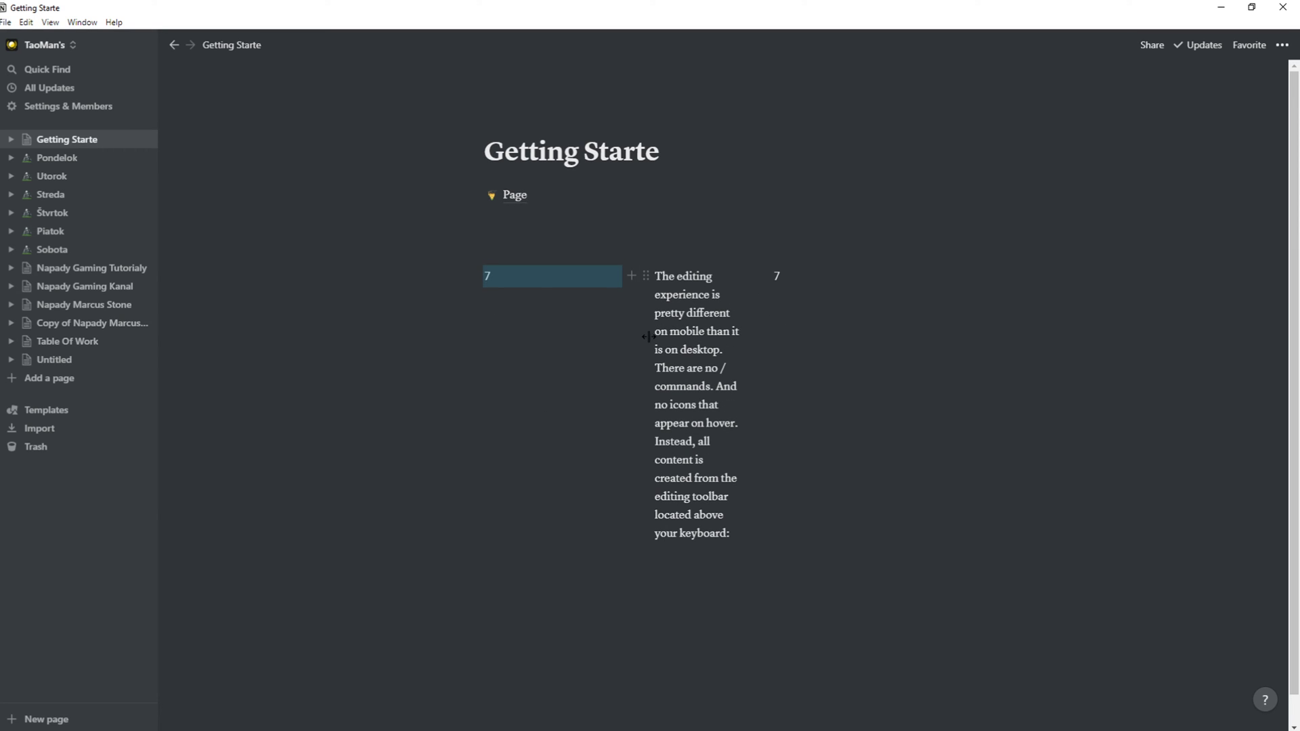
{"action": "left_click_drag", "start_coordinate": [645, 338], "coordinate": [579, 336]}
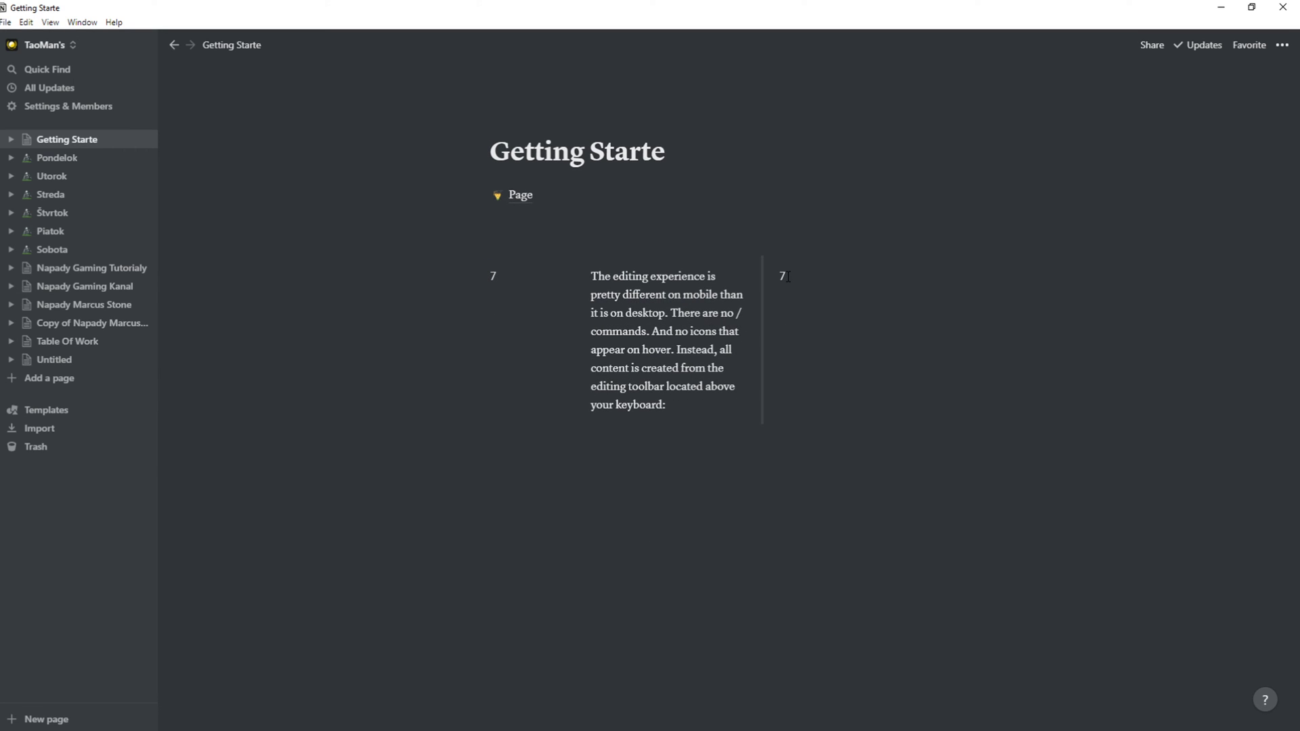
- Delete both 7 blocks and the leftover empty block, then widen the paragraph column
{"action": "left_click", "coordinate": [505, 278]}
{"action": "key", "text": "BackSpace"}
{"action": "left_click", "coordinate": [787, 277]}
{"action": "key", "text": "BackSpace"}
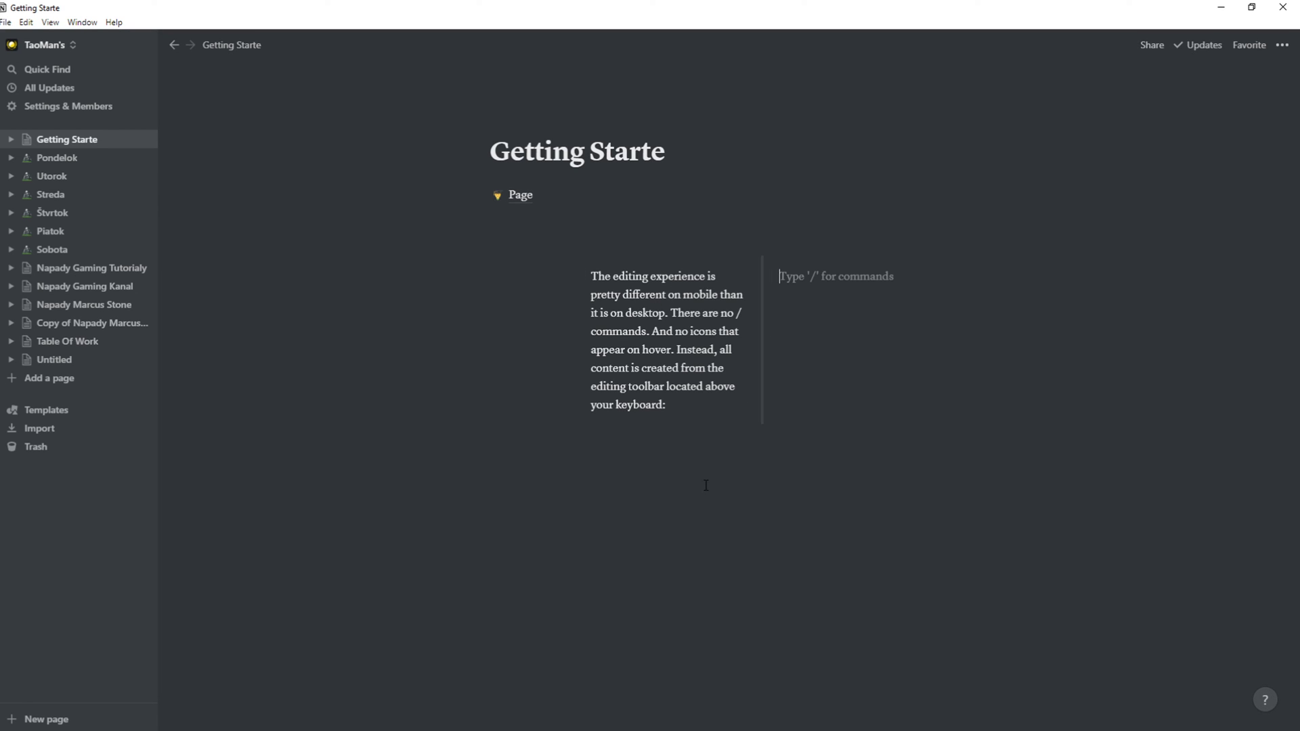
{"action": "key", "text": "BackSpace"}
{"action": "key", "text": "BackSpace"}
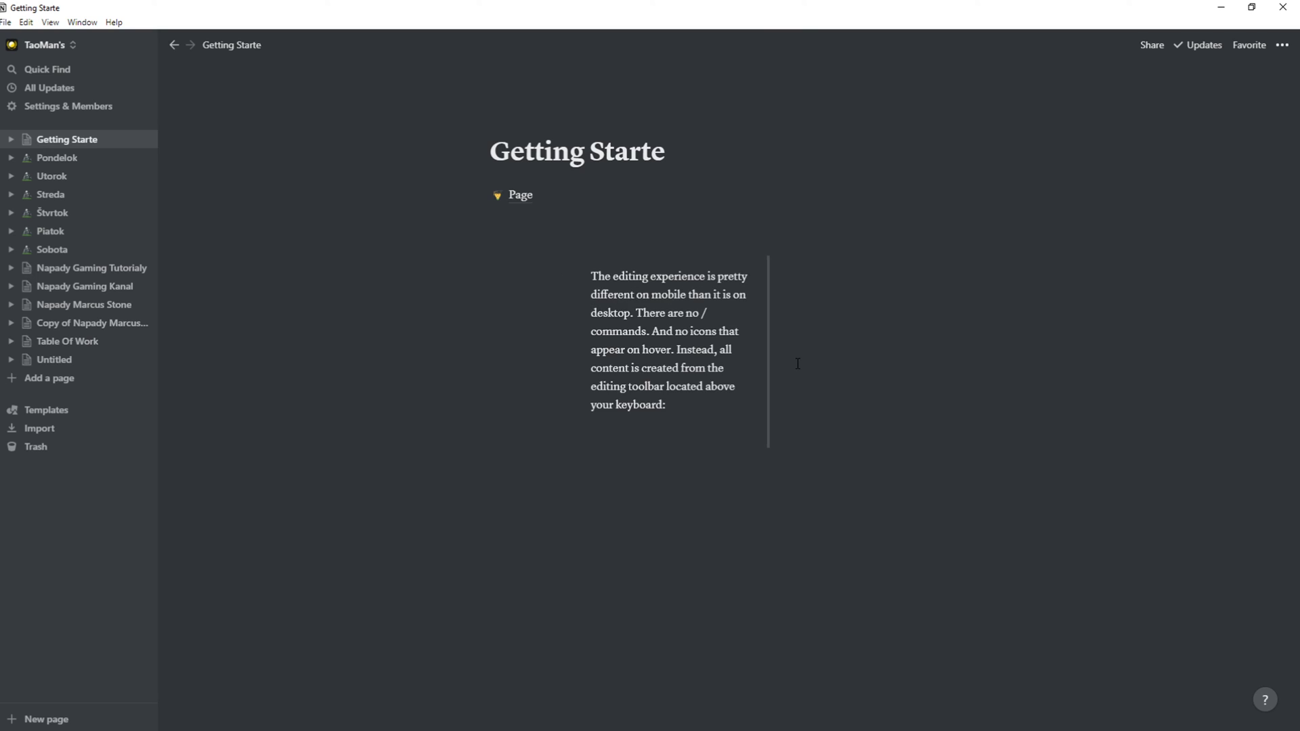
{"action": "left_click_drag", "start_coordinate": [766, 356], "coordinate": [797, 350]}
{"action": "mouse_move", "coordinate": [562, 349]}
{"action": "left_mouse_down"}
{"action": "mouse_move", "coordinate": [513, 346]}
{"action": "mouse_move", "coordinate": [563, 353]}
{"action": "left_mouse_up"}
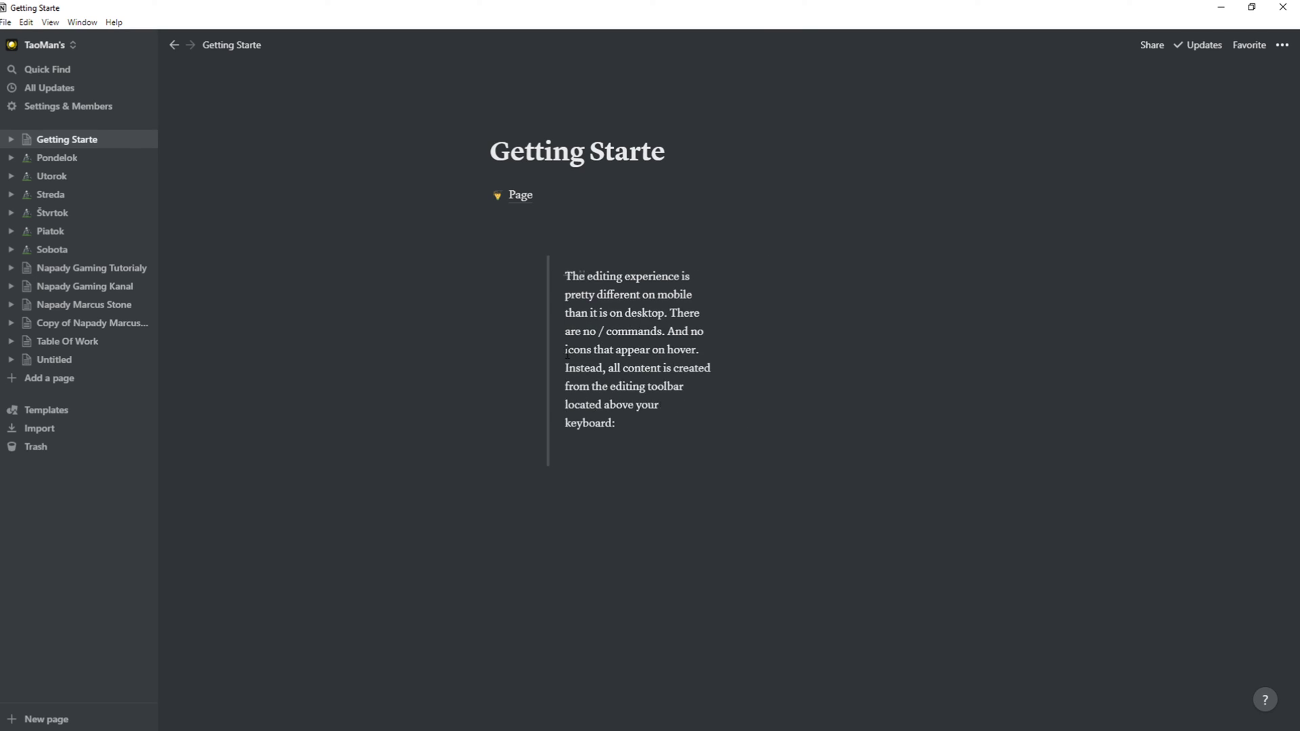